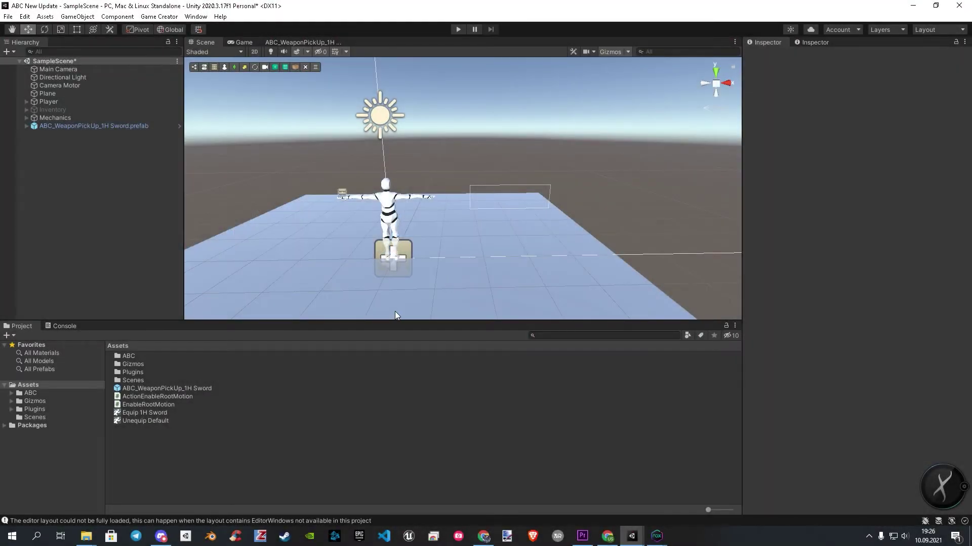
Select Player, open its ABC_Controller Ability Manager, and load the 1H Sword global abilities
click(49, 101)
scroll(898, 299, down, 10)
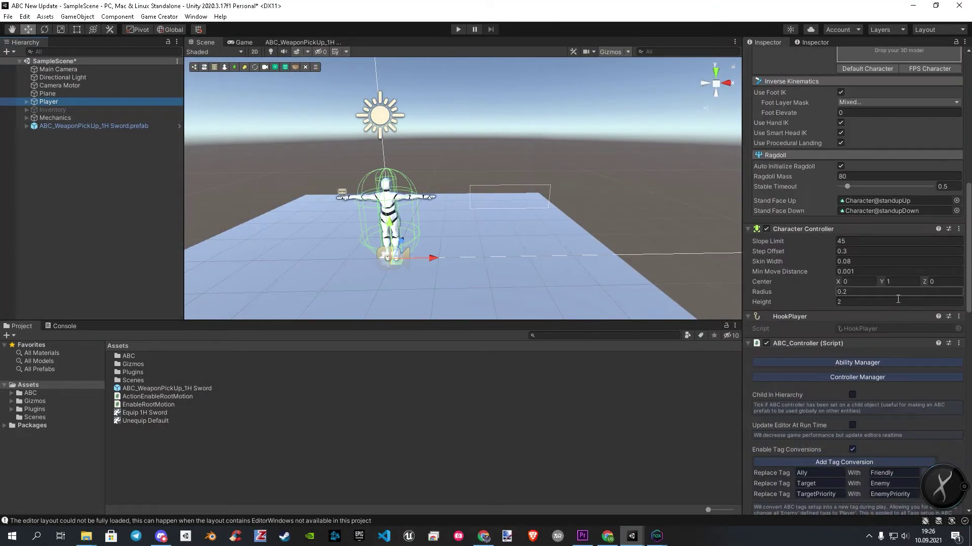
scroll(809, 345, down, 6)
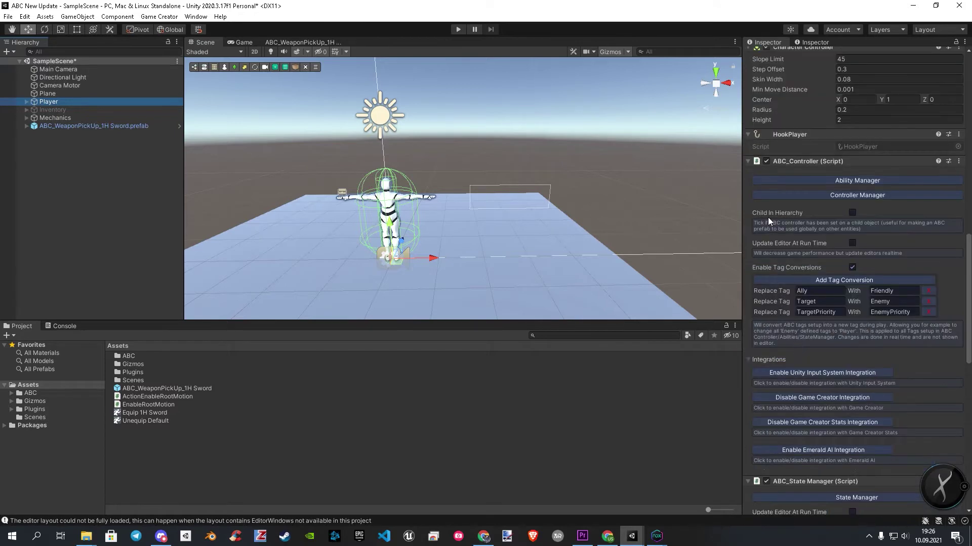
click(827, 180)
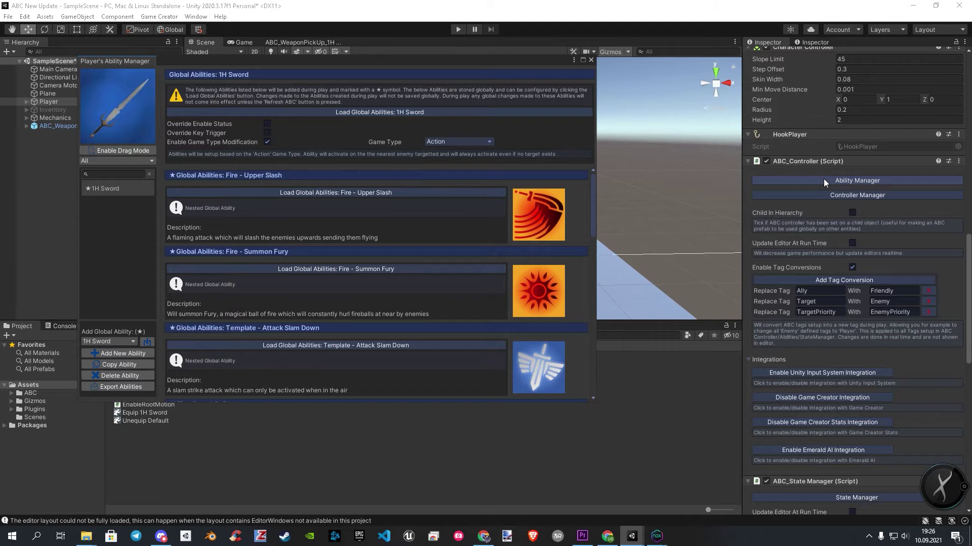
click(824, 179)
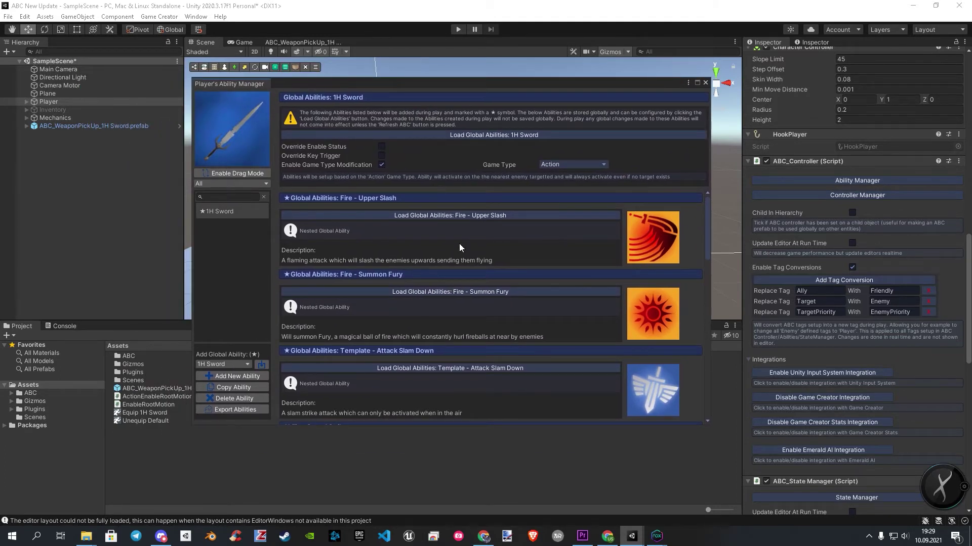
click(402, 135)
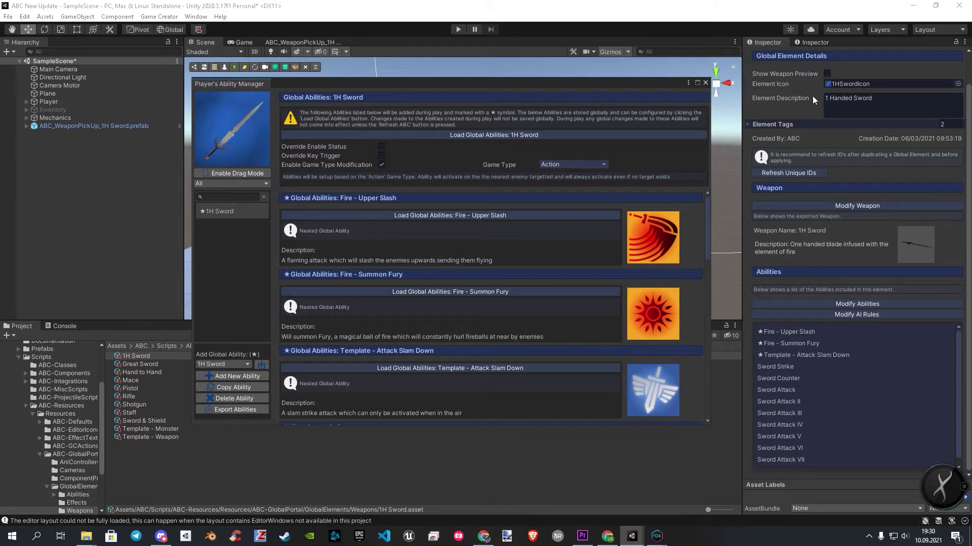
Expand the 1H Sword Element Tags foldout to reveal the Weapon and Sword tags
click(748, 124)
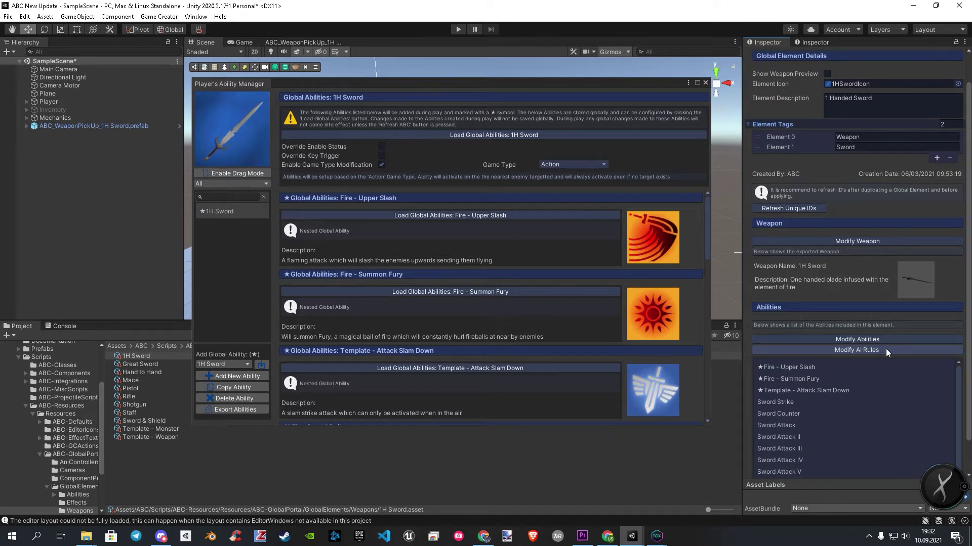
scroll(787, 472, down, 1)
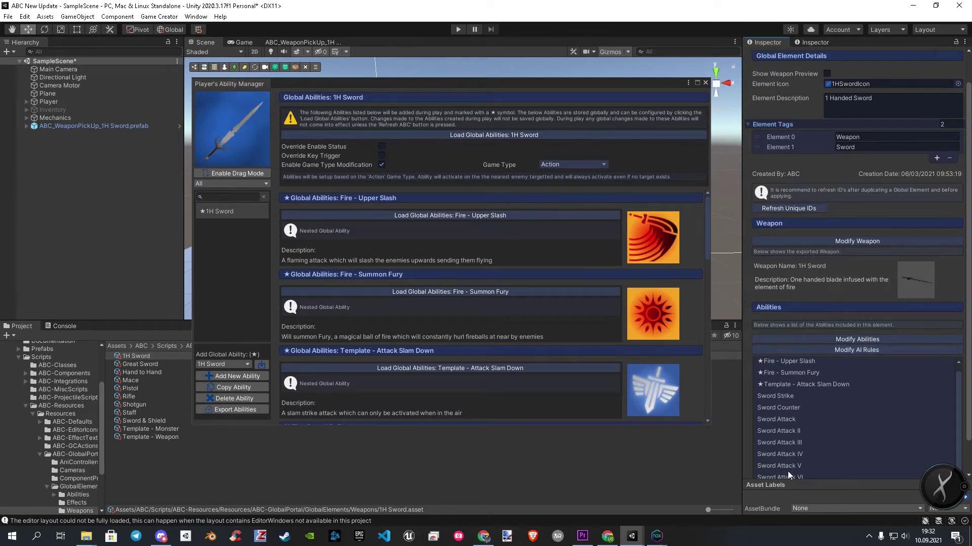
scroll(799, 468, up, 1)
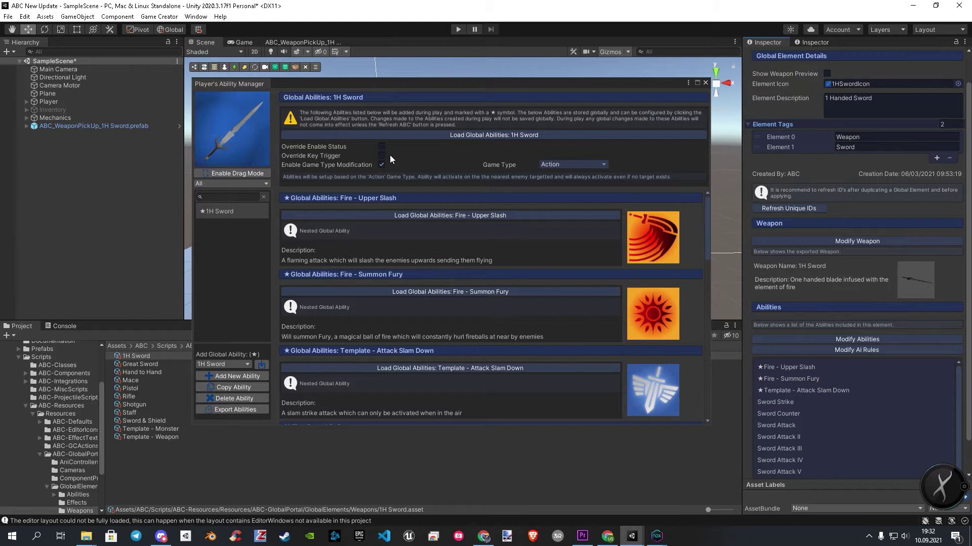
Keep Action as the 1H Sword game type
mouse_move(339, 147)
click(547, 164)
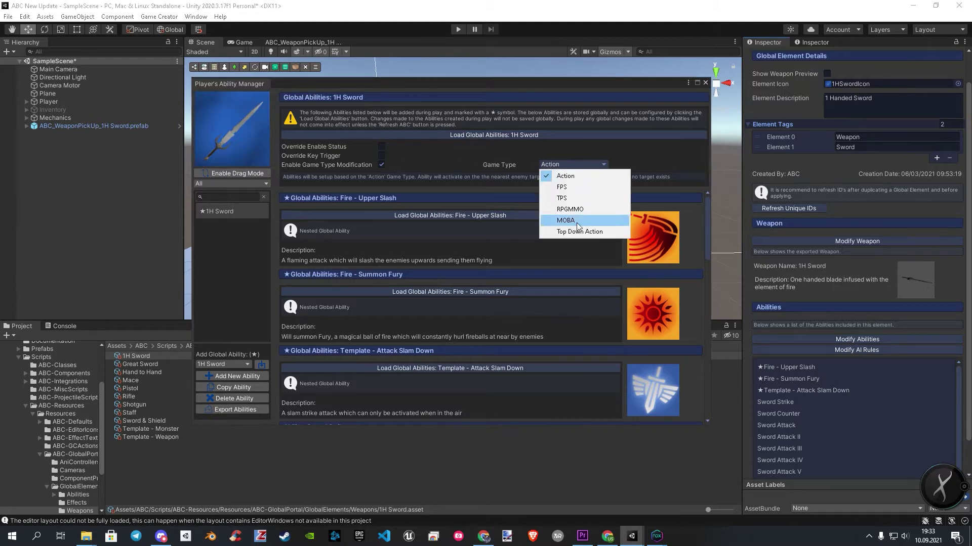
click(618, 164)
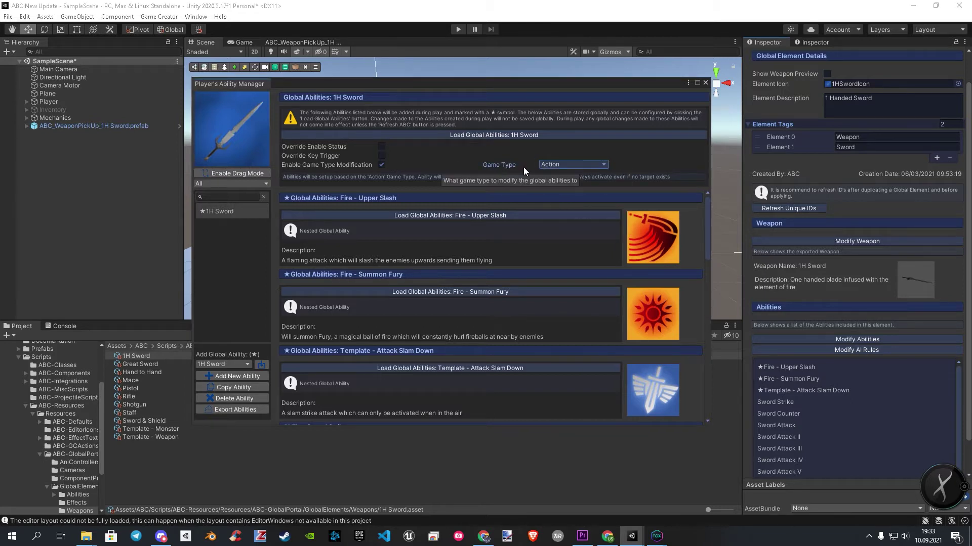
Load the Fire - Summon Fury global ability's details
scroll(511, 284, down, 10)
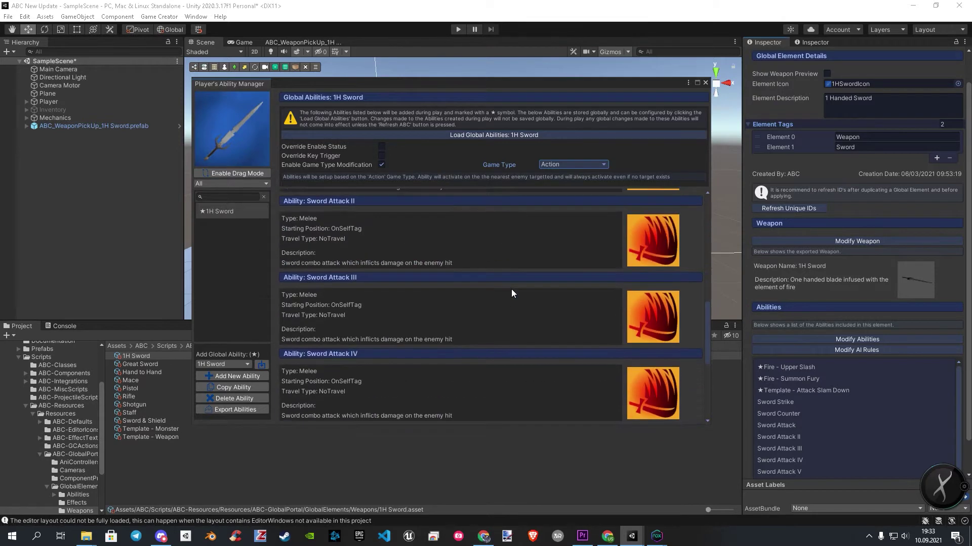
scroll(511, 289, up, 8)
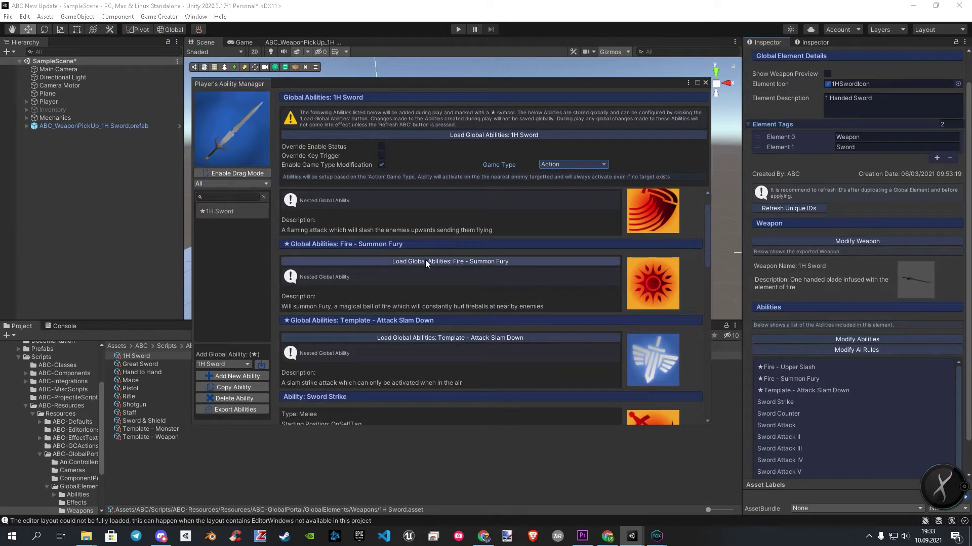
click(459, 262)
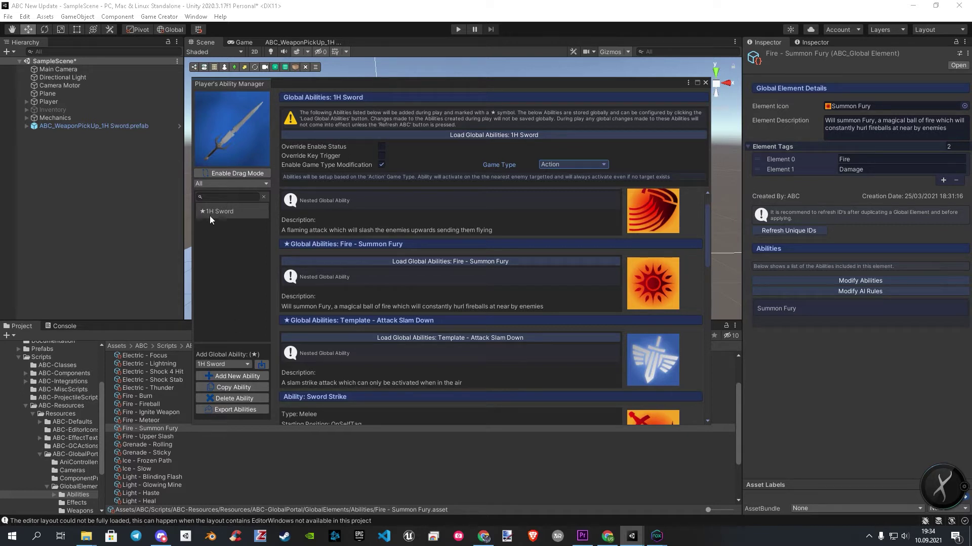
click(208, 197)
click(238, 174)
click(222, 211)
click(215, 174)
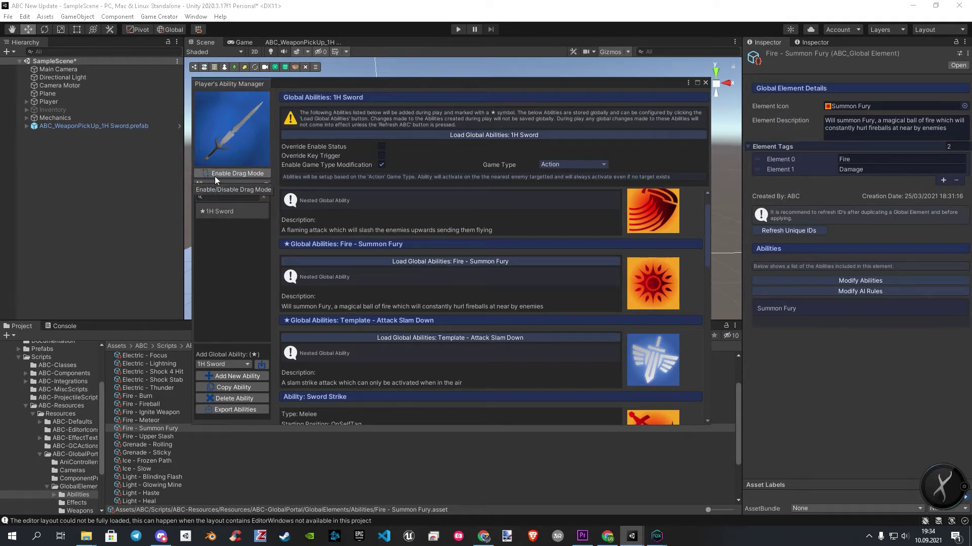
click(218, 183)
click(225, 299)
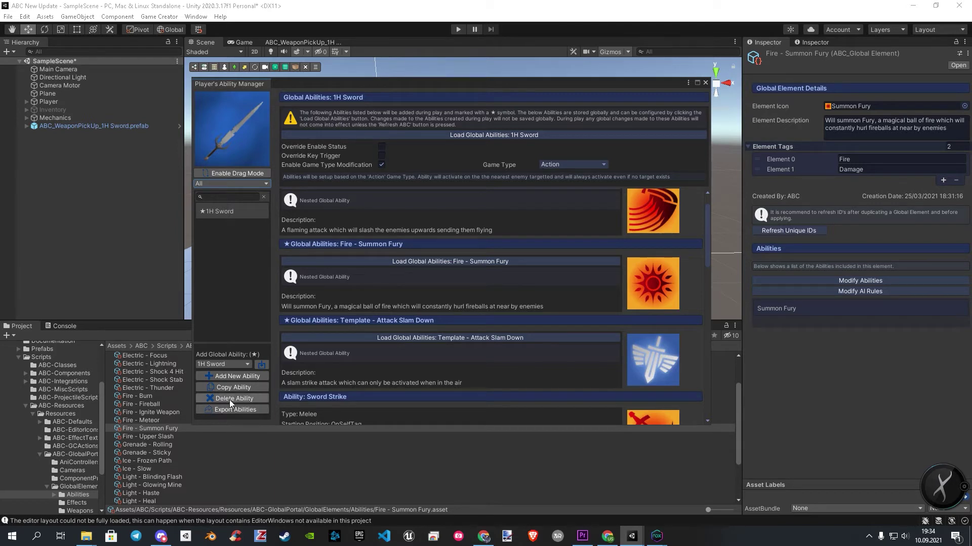
click(237, 362)
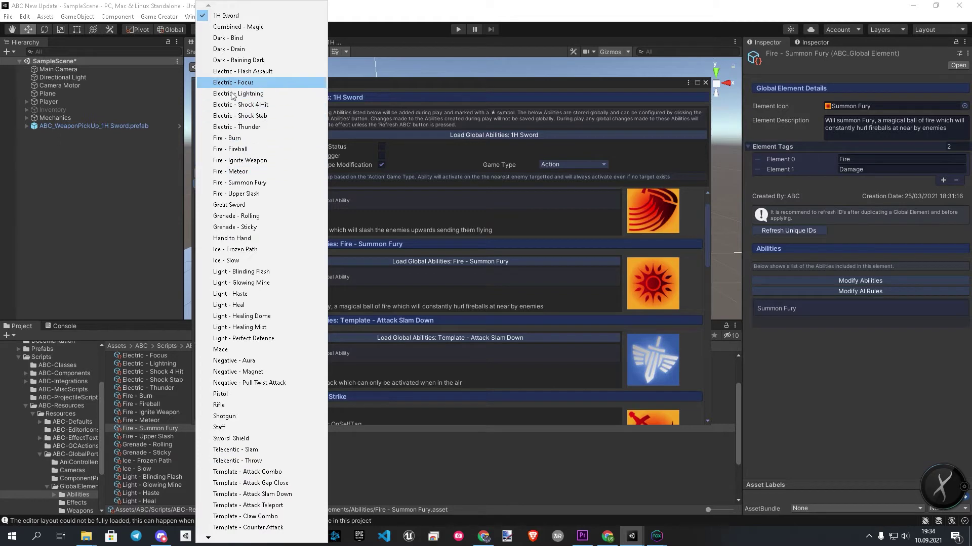
click(361, 299)
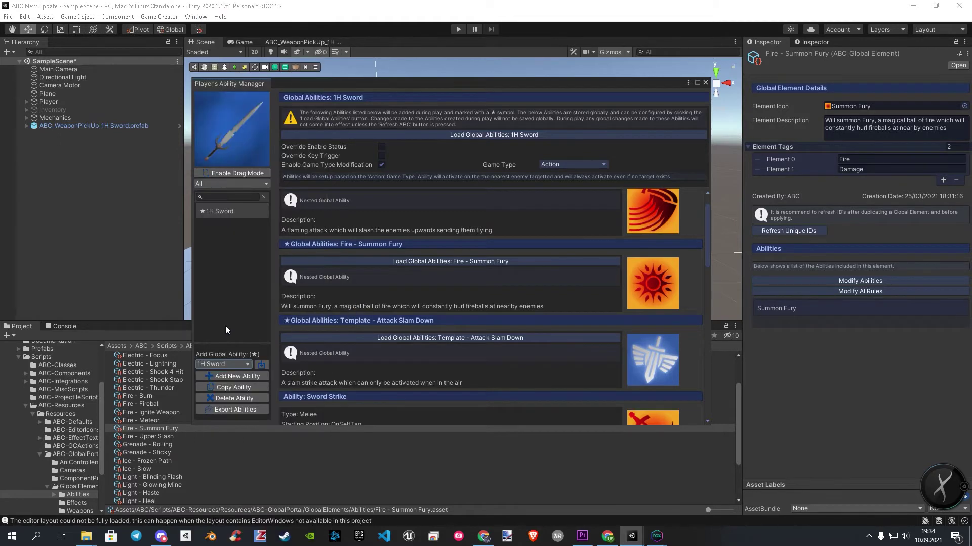
click(261, 365)
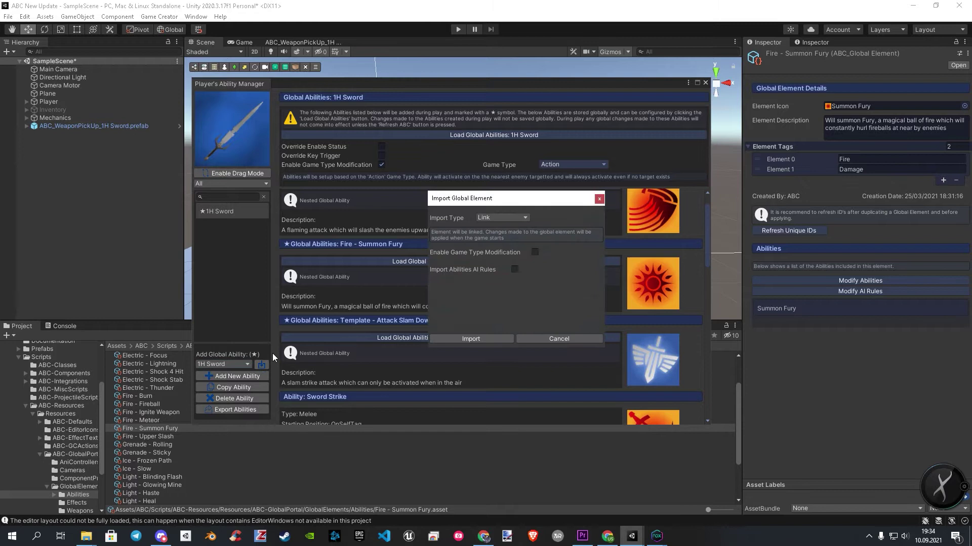
click(599, 199)
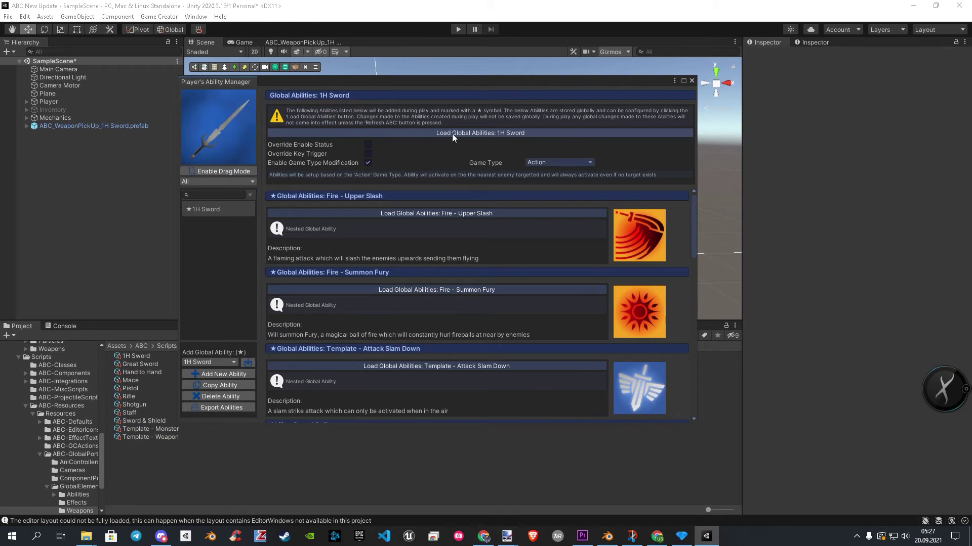
Open the 1H Sword abilities for editing and select the Sword Attack ability
click(452, 134)
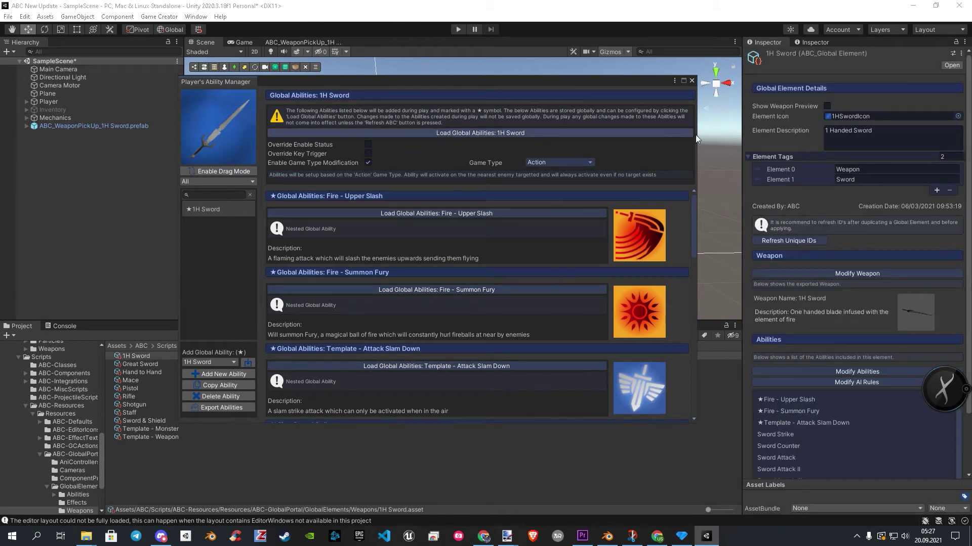
click(822, 371)
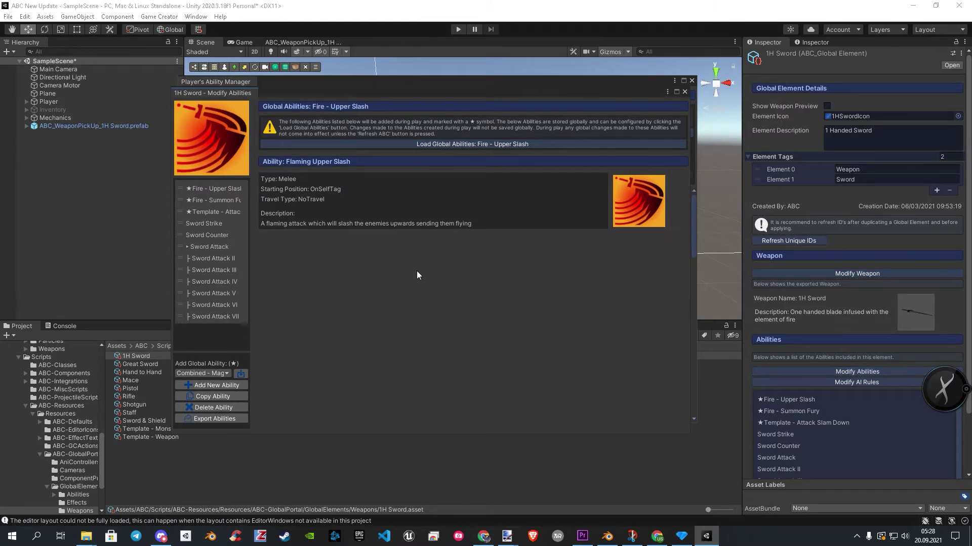
click(220, 247)
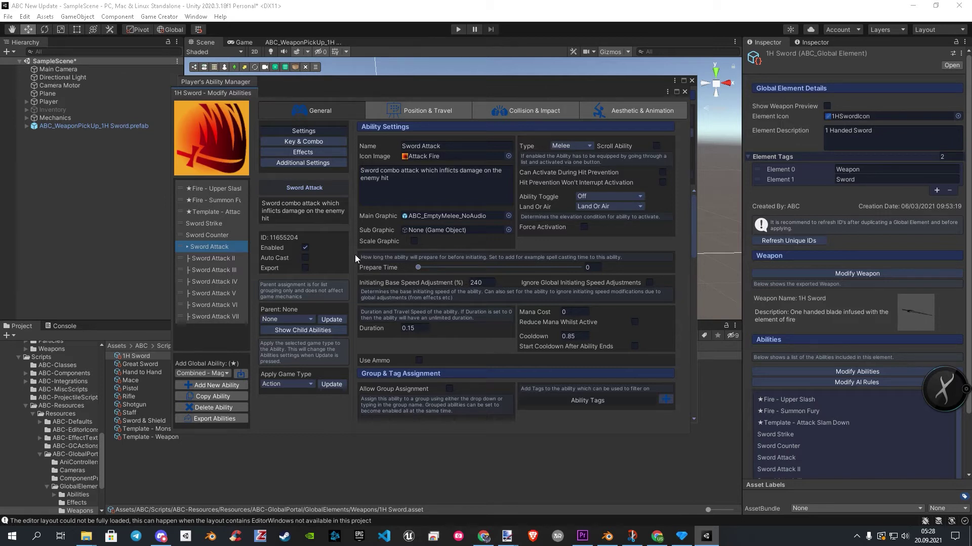
Set the Sword Attack prepare time to 5 and tick Show on GUI
click(589, 268)
text(5)
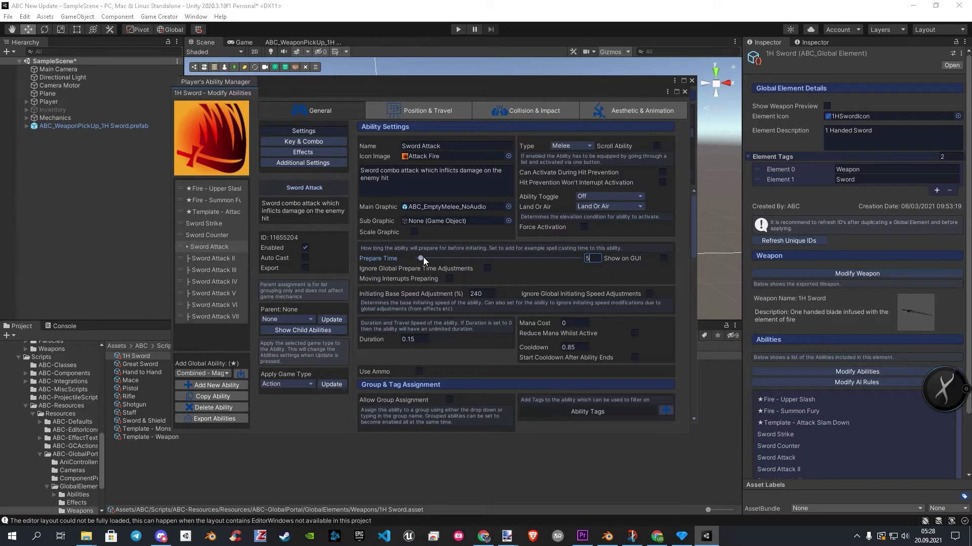
drag(422, 258, 407, 256)
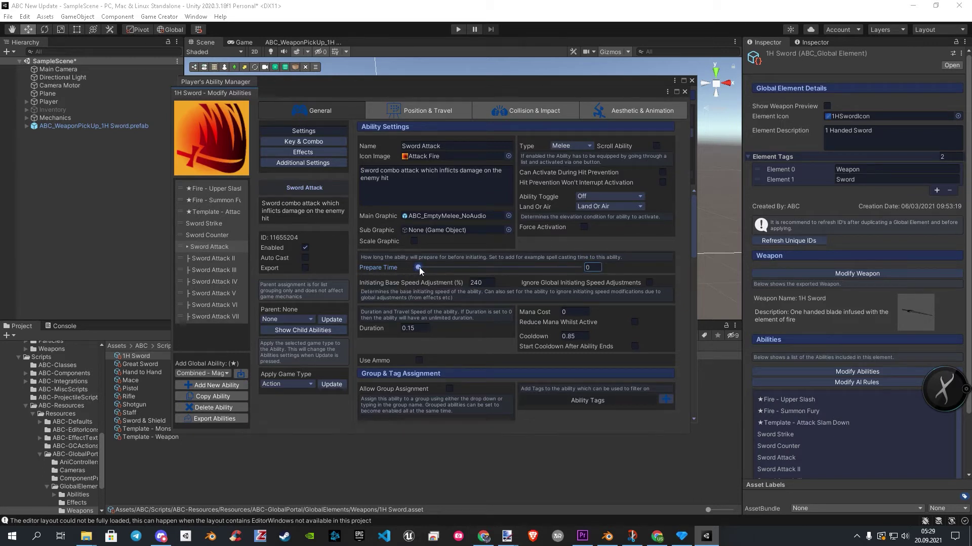
click(598, 111)
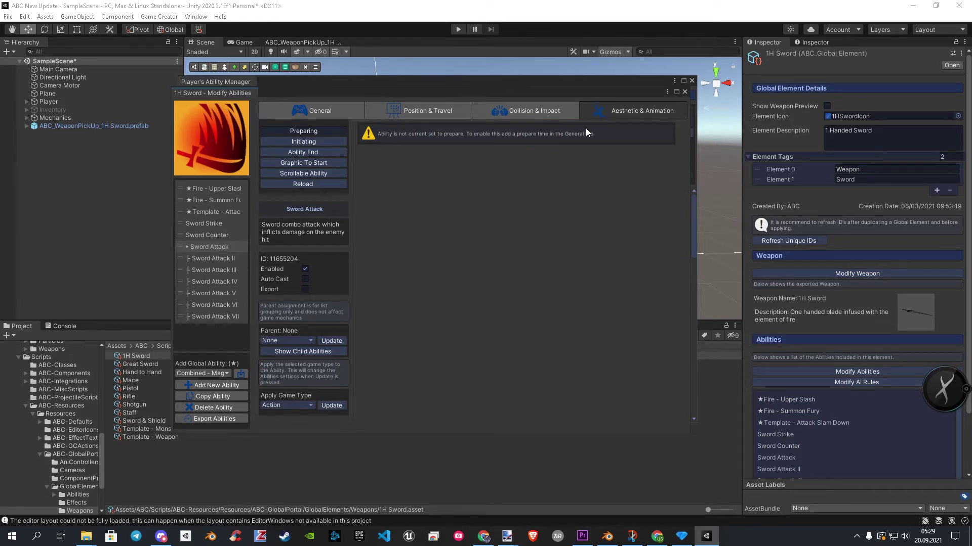
click(368, 137)
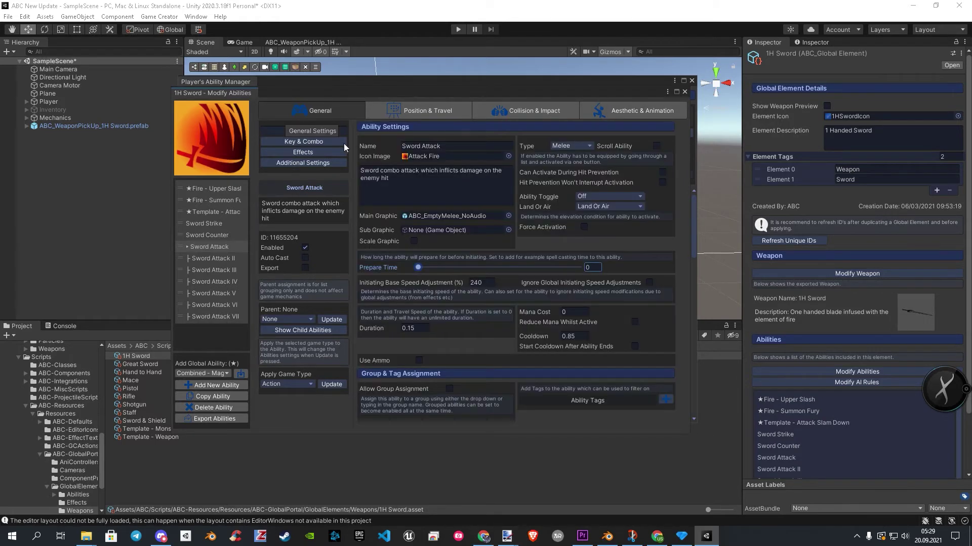
click(592, 268)
text(5)
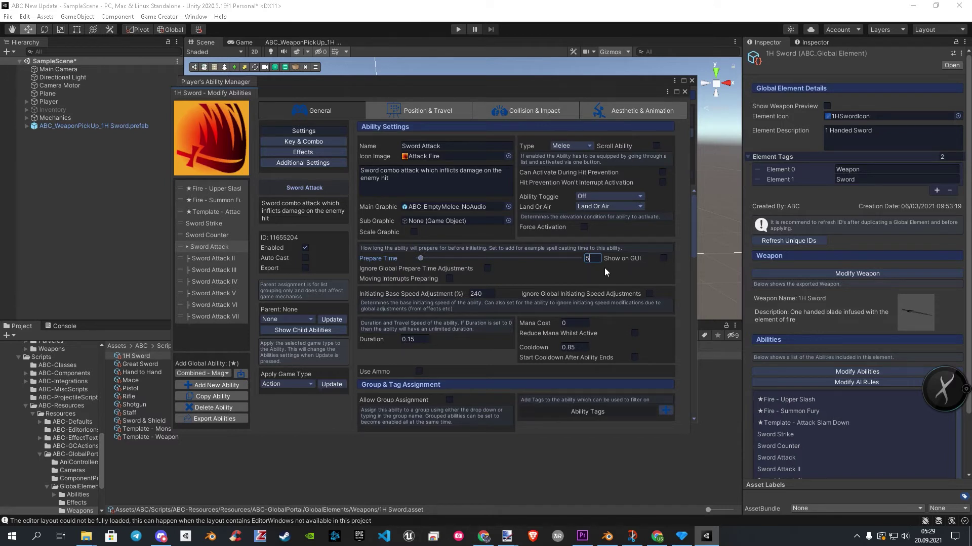
click(662, 259)
Enable Use Preparing Aesthetics for Sword Attack and pick 1HAttack1 as the preparing animation clip
click(617, 108)
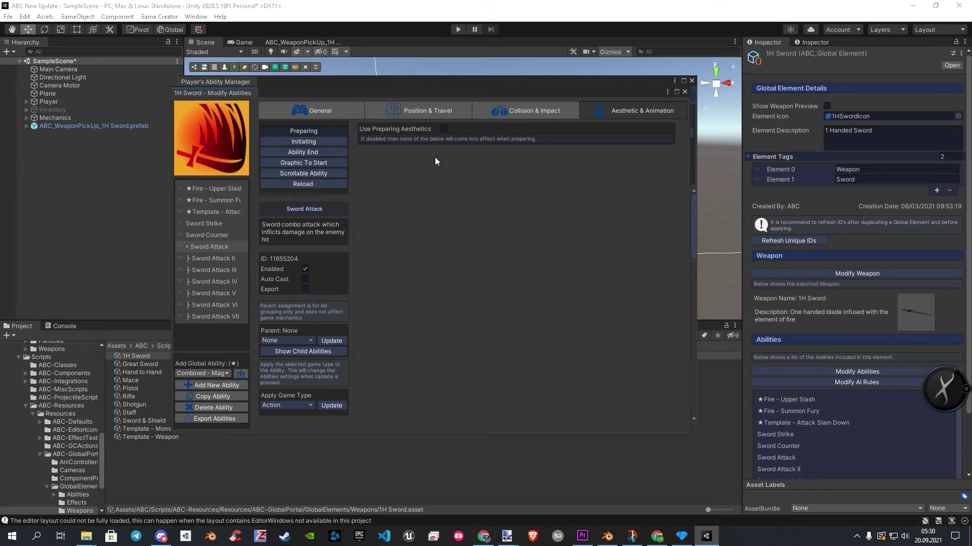
click(445, 129)
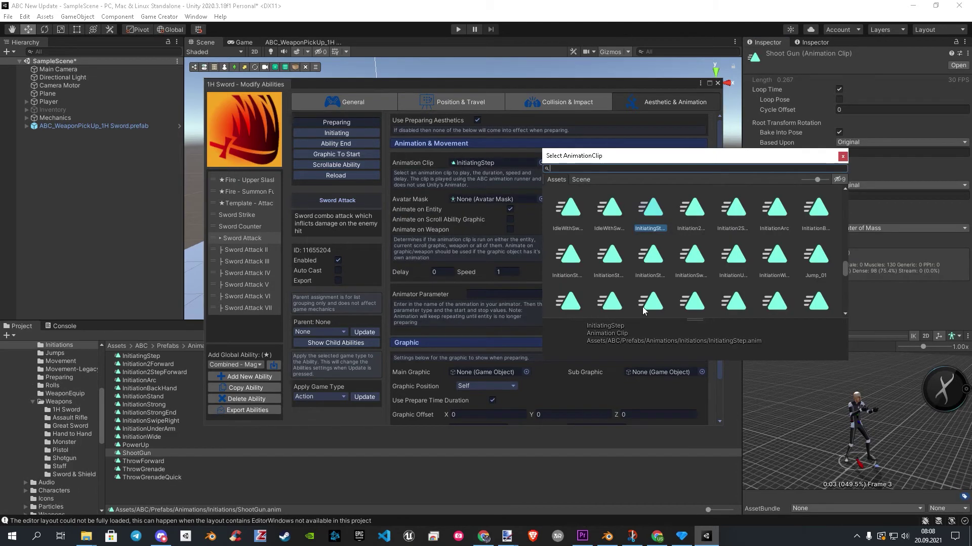
drag(843, 269, 846, 191)
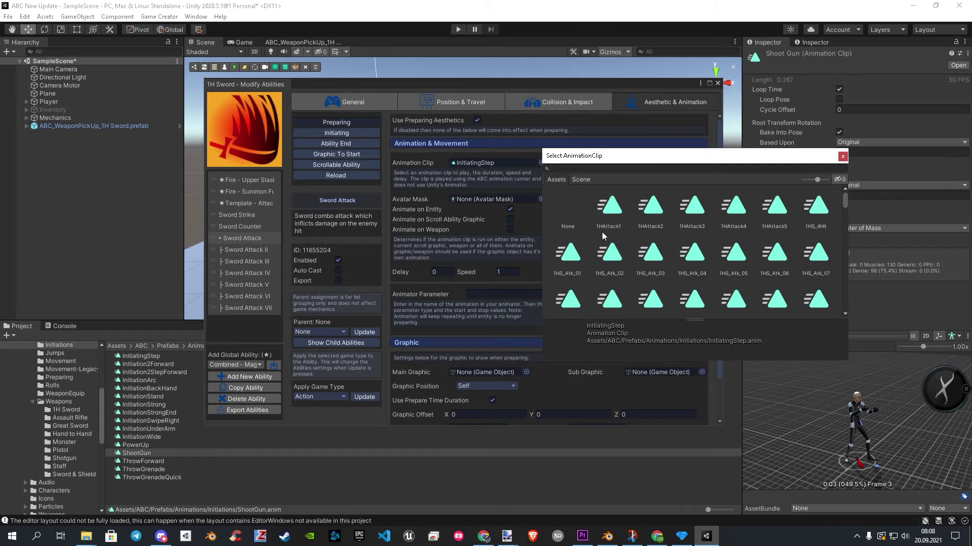
click(611, 208)
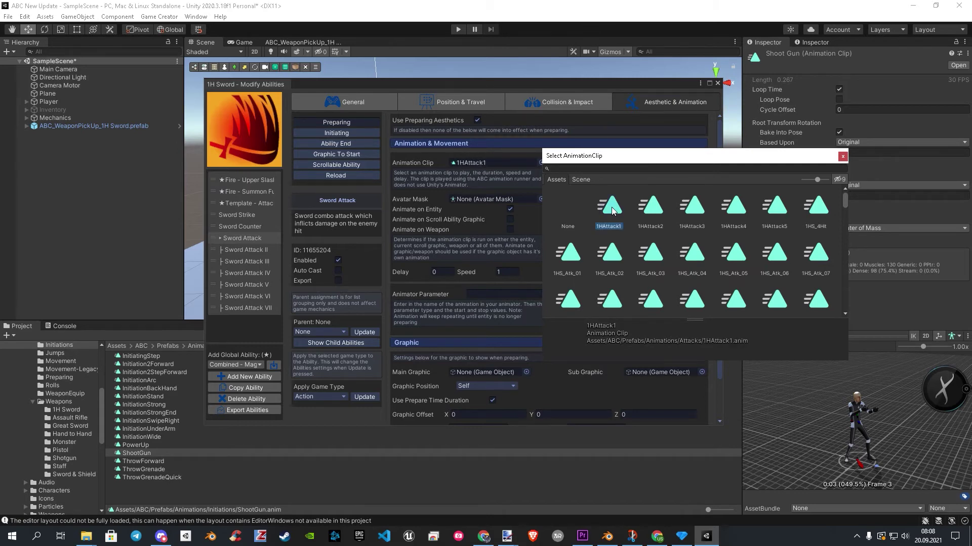
double_click(612, 208)
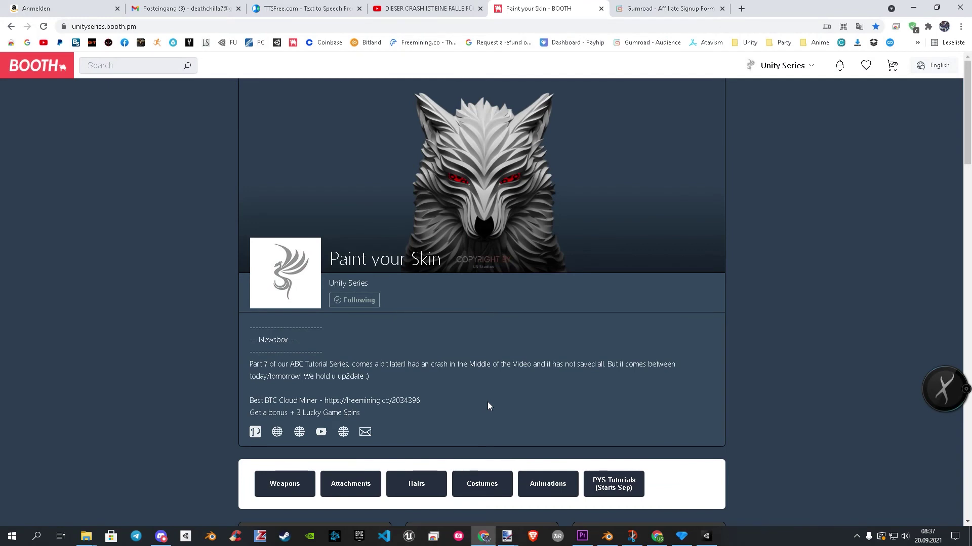
Scroll the Paint your Skin shop down to the product grid showing Genshin Characters
scroll(487, 401, down, 20)
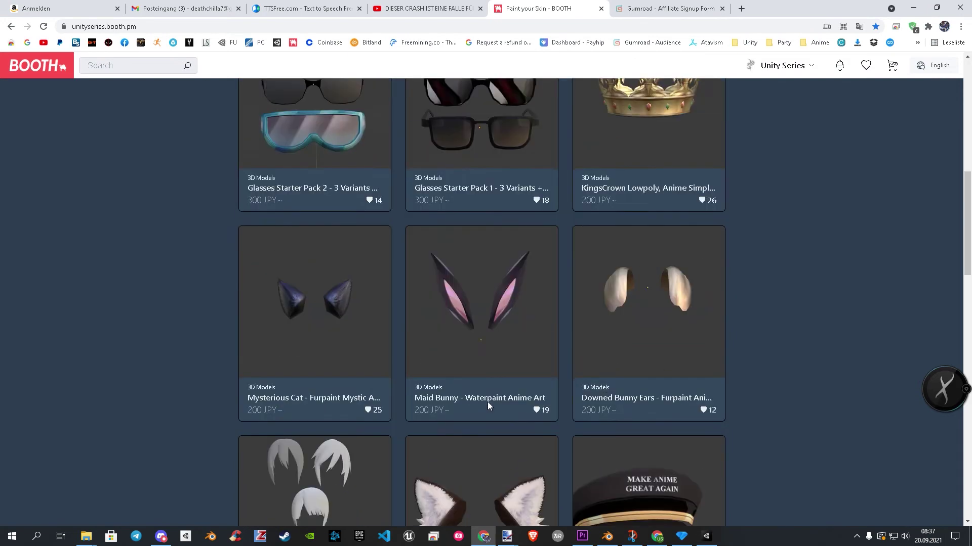
scroll(491, 406, down, 1)
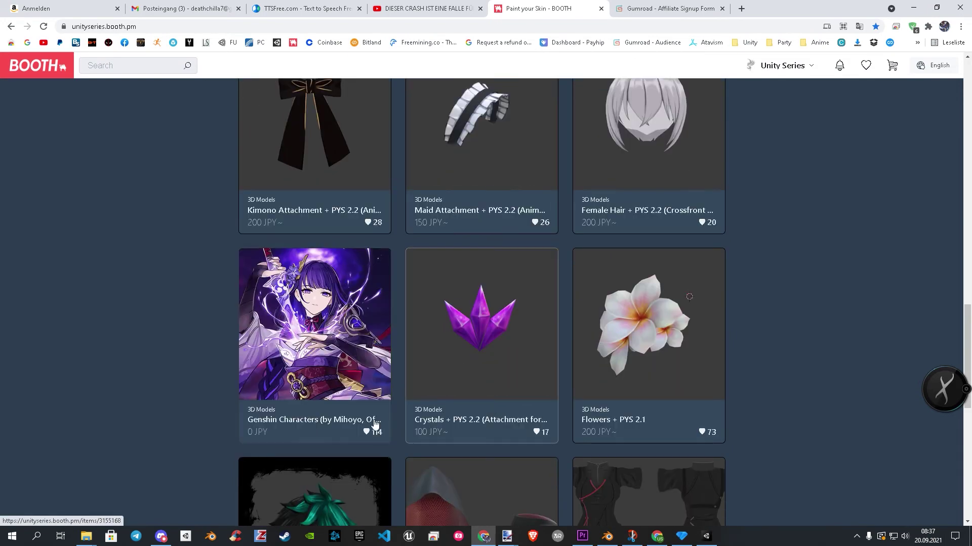
Open the Genshin Characters item page and highlight the rights and sharing-permission notes
click(315, 423)
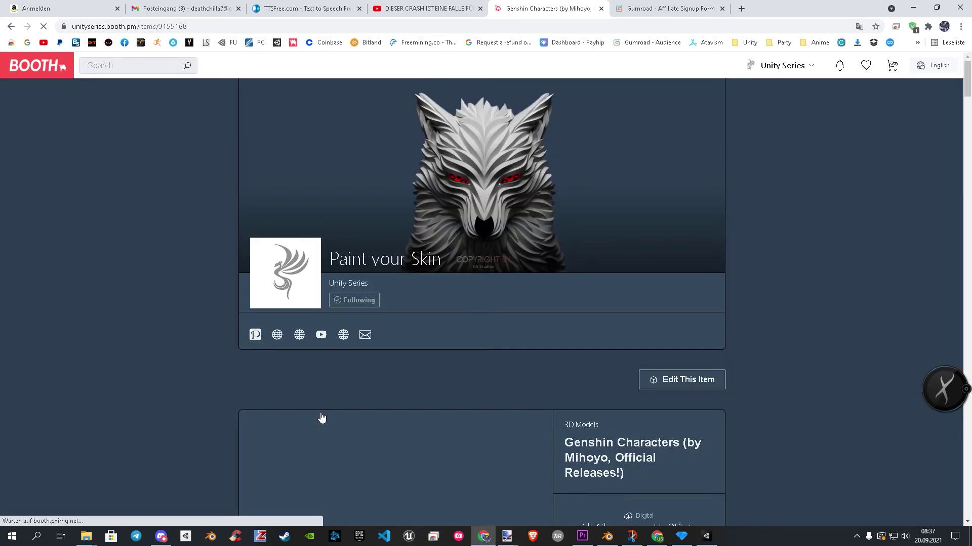
scroll(189, 368, down, 5)
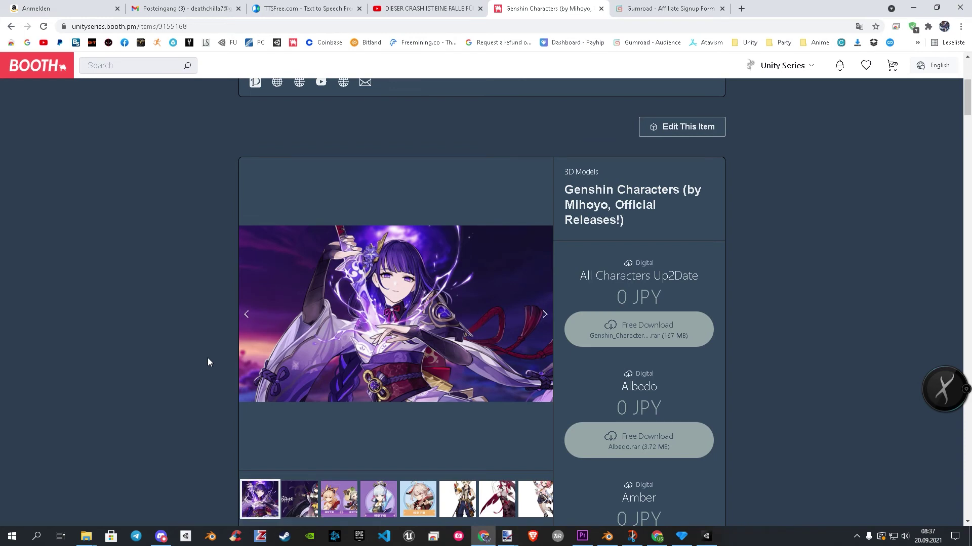
scroll(210, 359, down, 1)
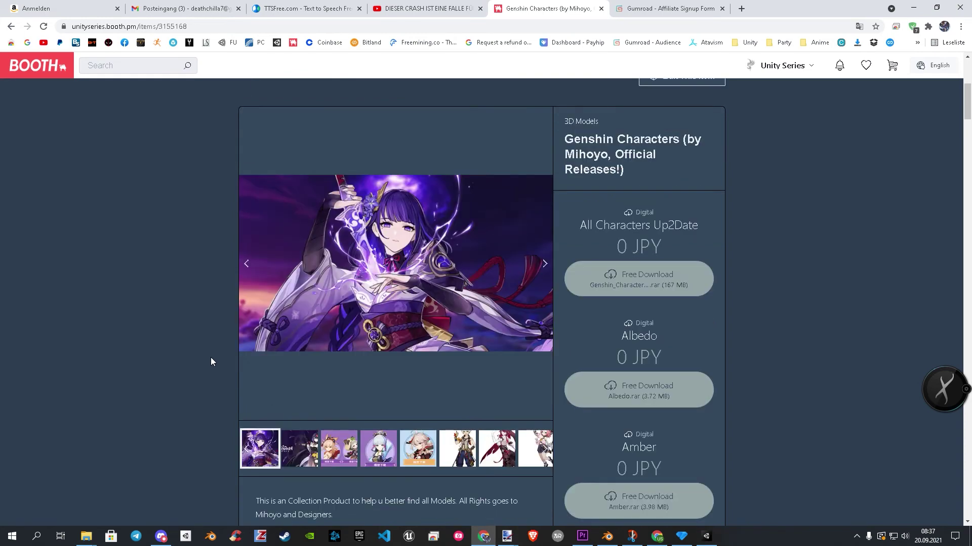
scroll(774, 348, down, 7)
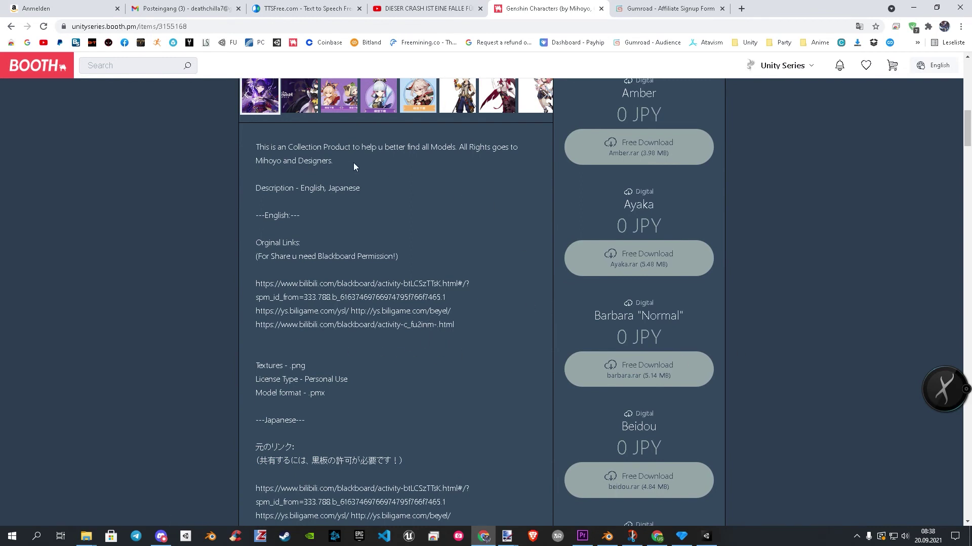
drag(353, 162, 459, 148)
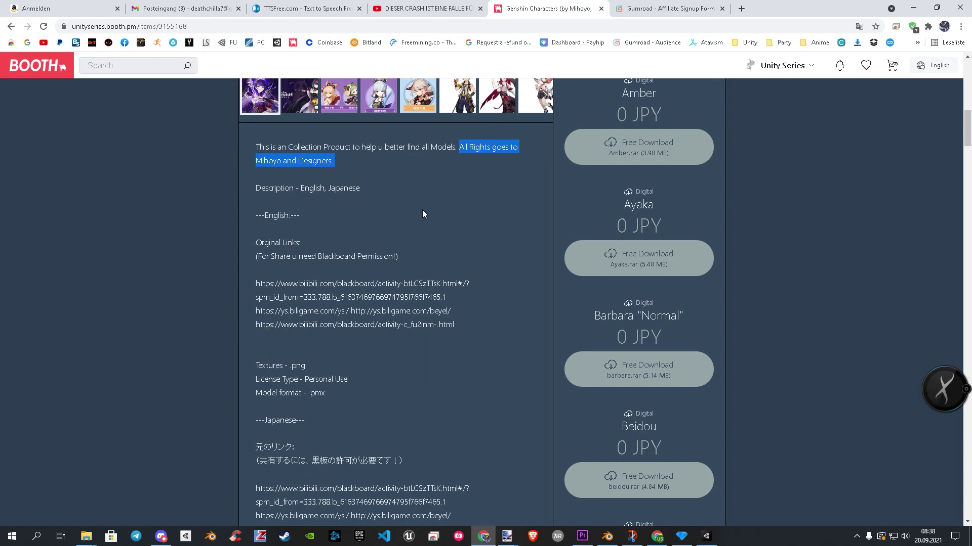
drag(400, 256, 262, 265)
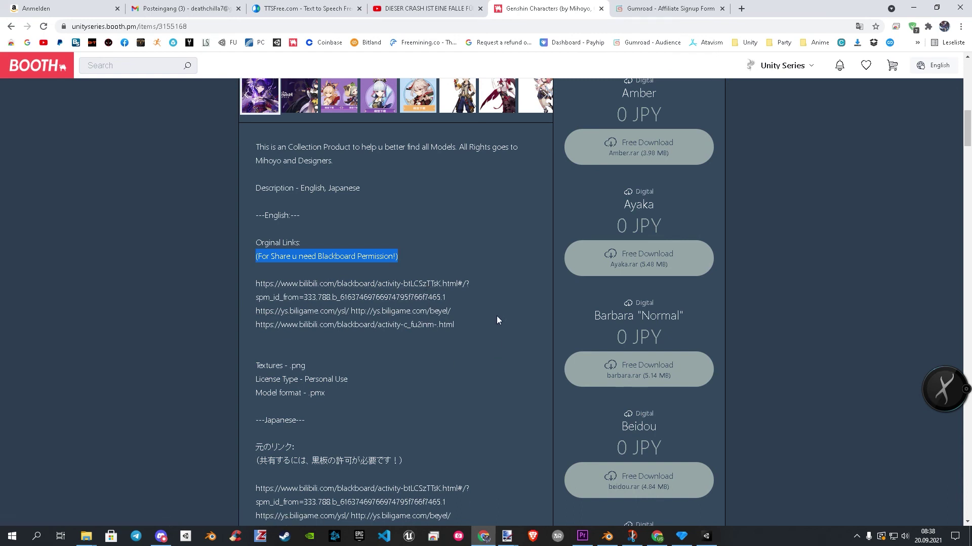
Scroll through the item's free 0 JPY downloads and description, then back up
scroll(497, 319, down, 2)
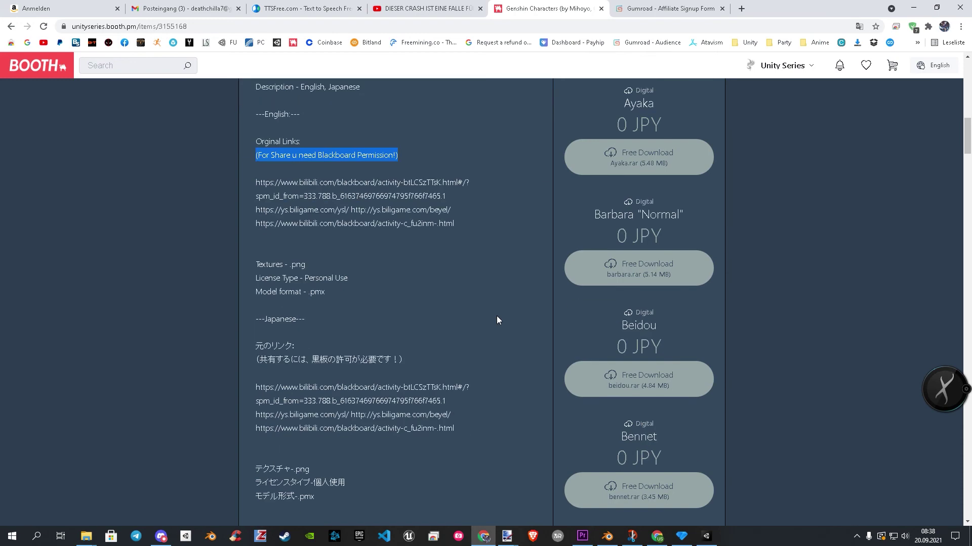
scroll(408, 468, down, 2)
scroll(441, 425, up, 9)
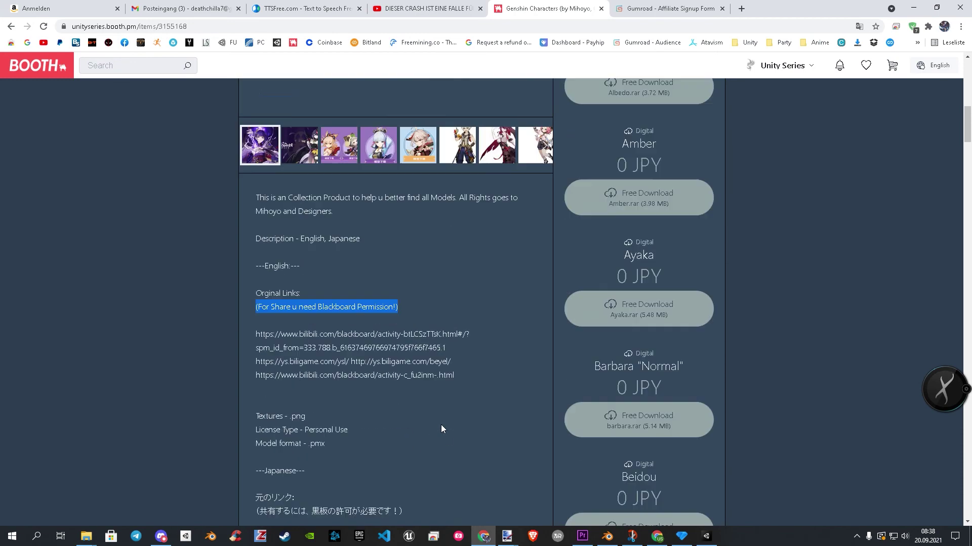
scroll(711, 257, up, 1)
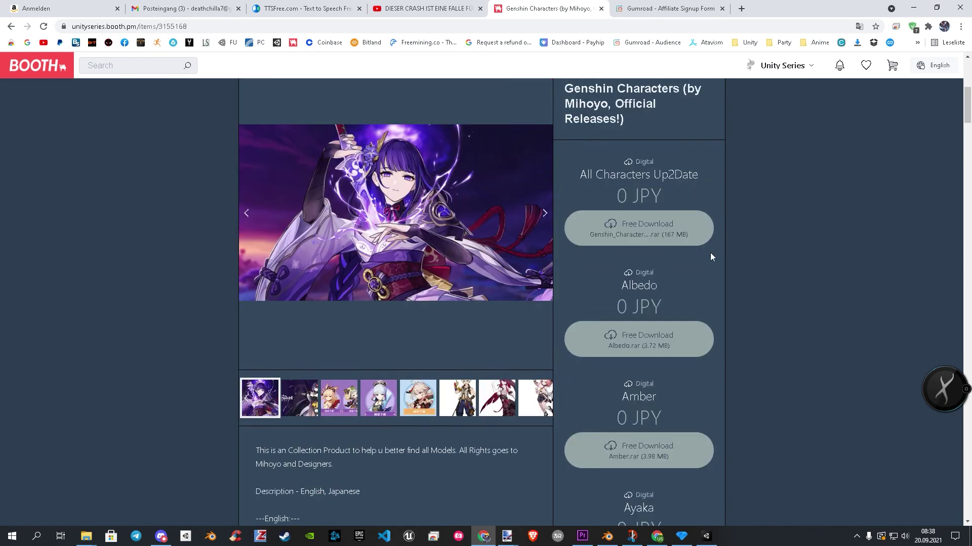
scroll(727, 334, down, 20)
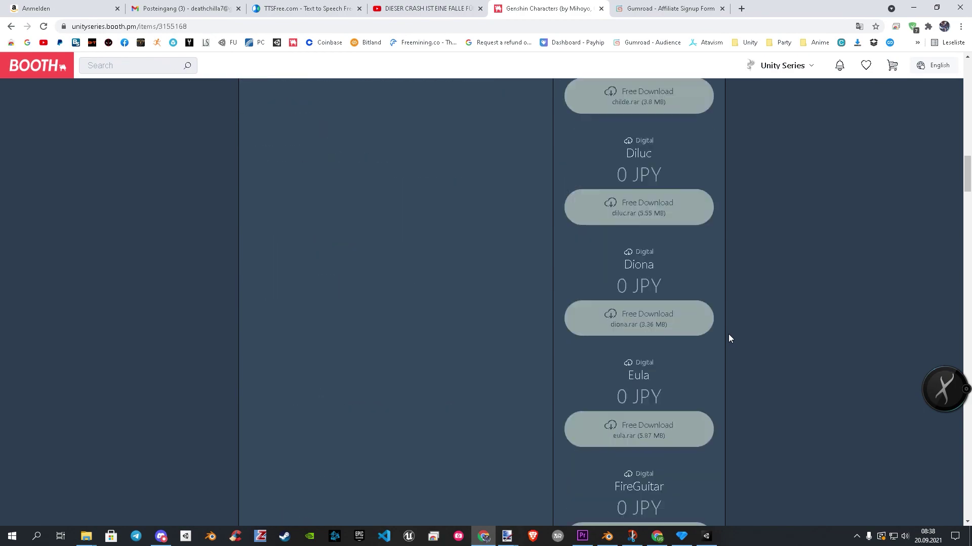
scroll(729, 338, down, 14)
scroll(729, 338, up, 20)
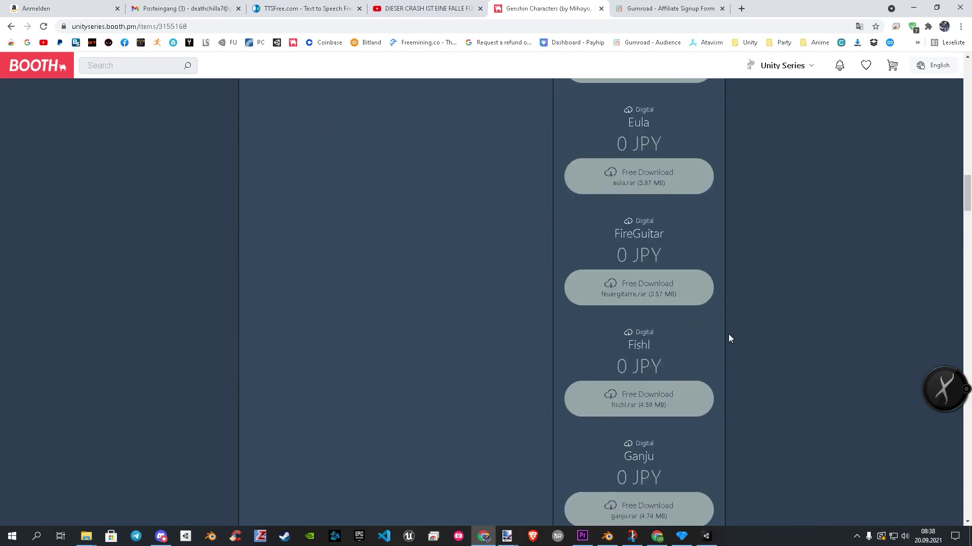
scroll(730, 332, up, 10)
scroll(727, 347, down, 1)
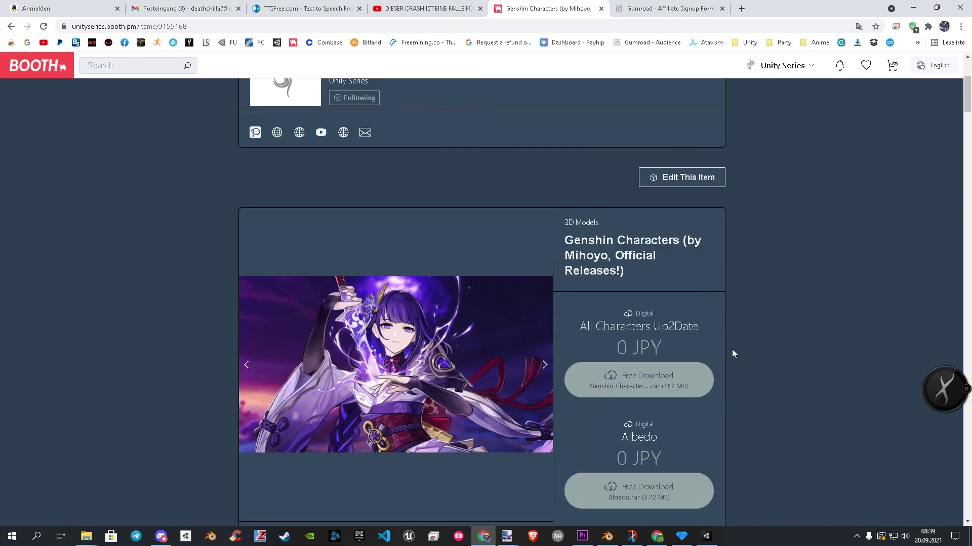
scroll(734, 425, up, 4)
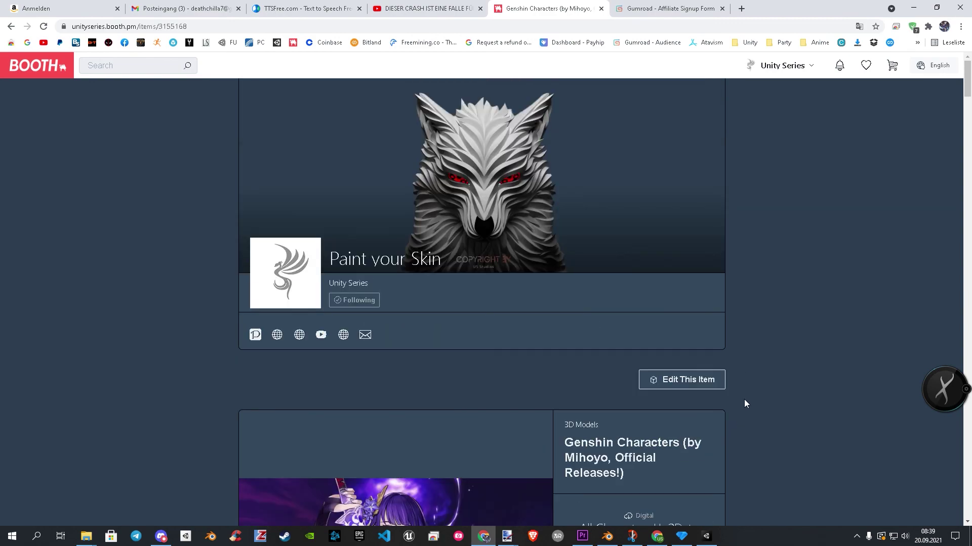